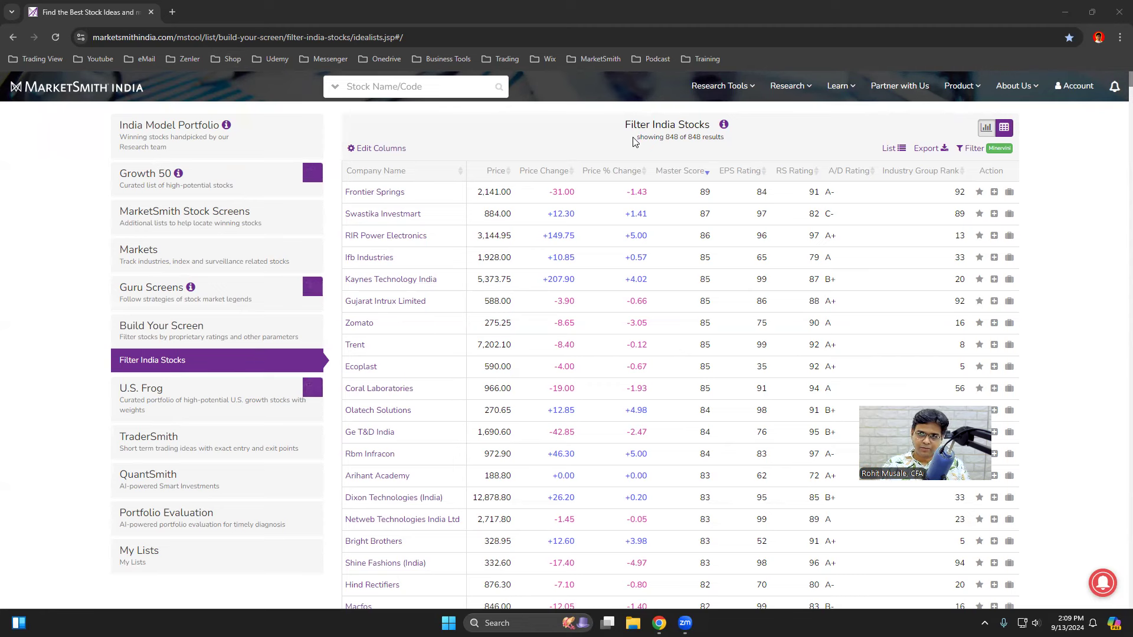
Open the settings of the Minervini filter and review its MarketSmith rating and technical criteria.
drag(635, 139, 701, 140)
click(701, 149)
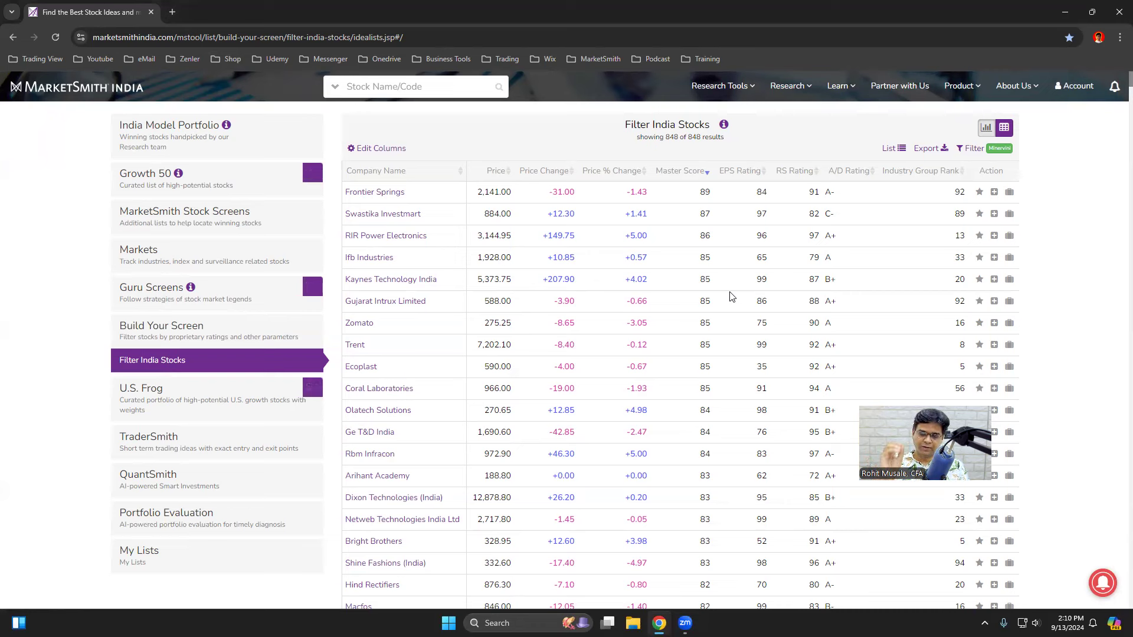
click(981, 151)
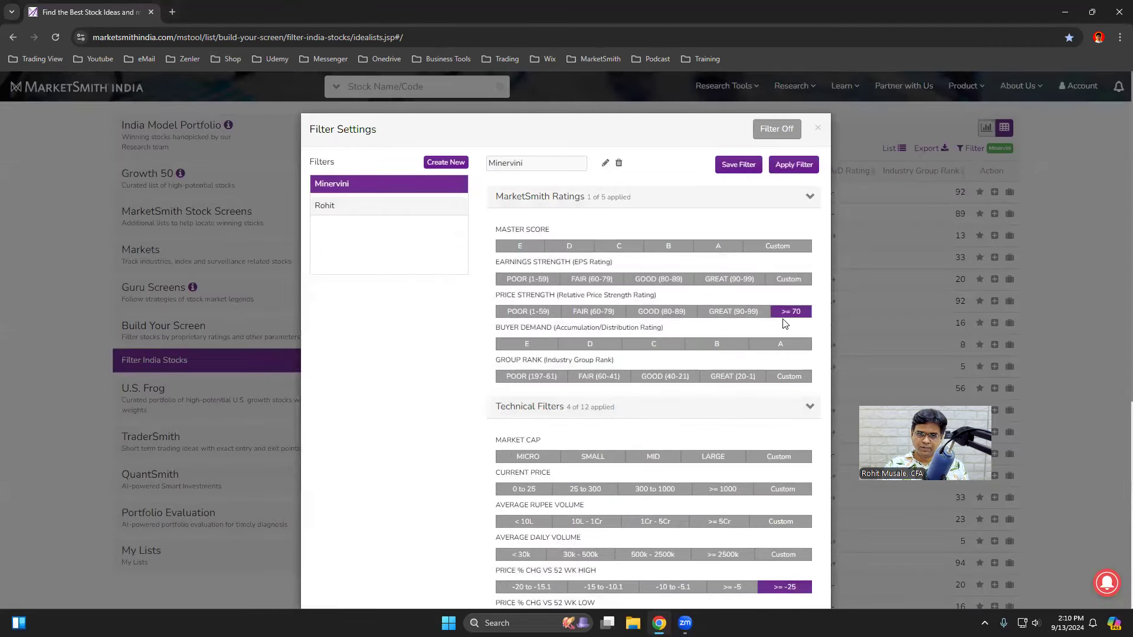
scroll(685, 397, down, 5)
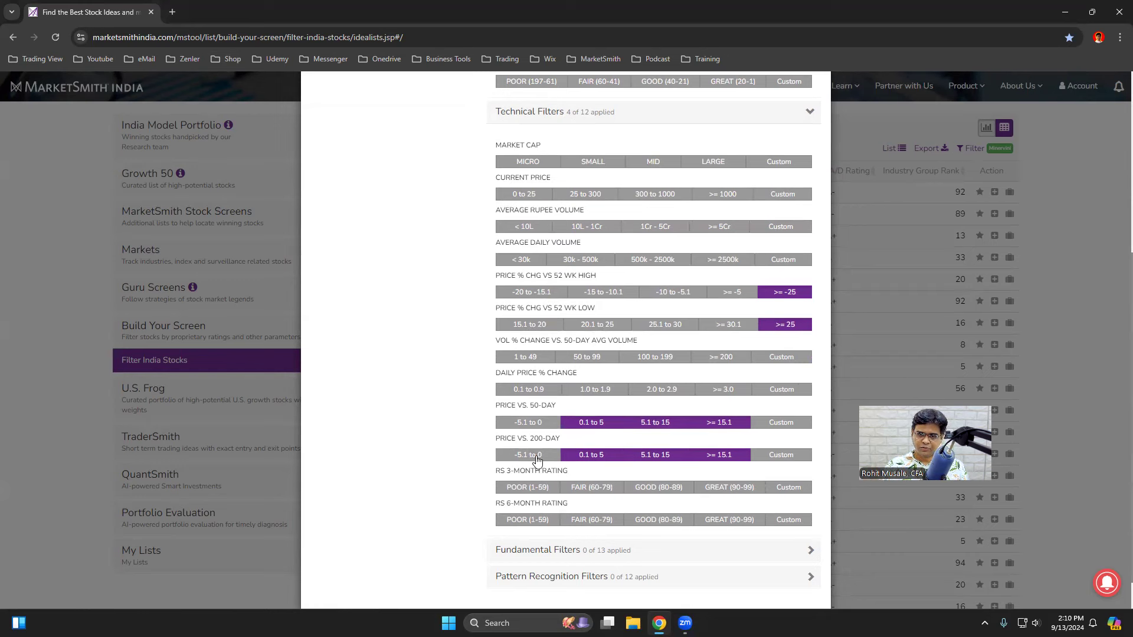
click(727, 460)
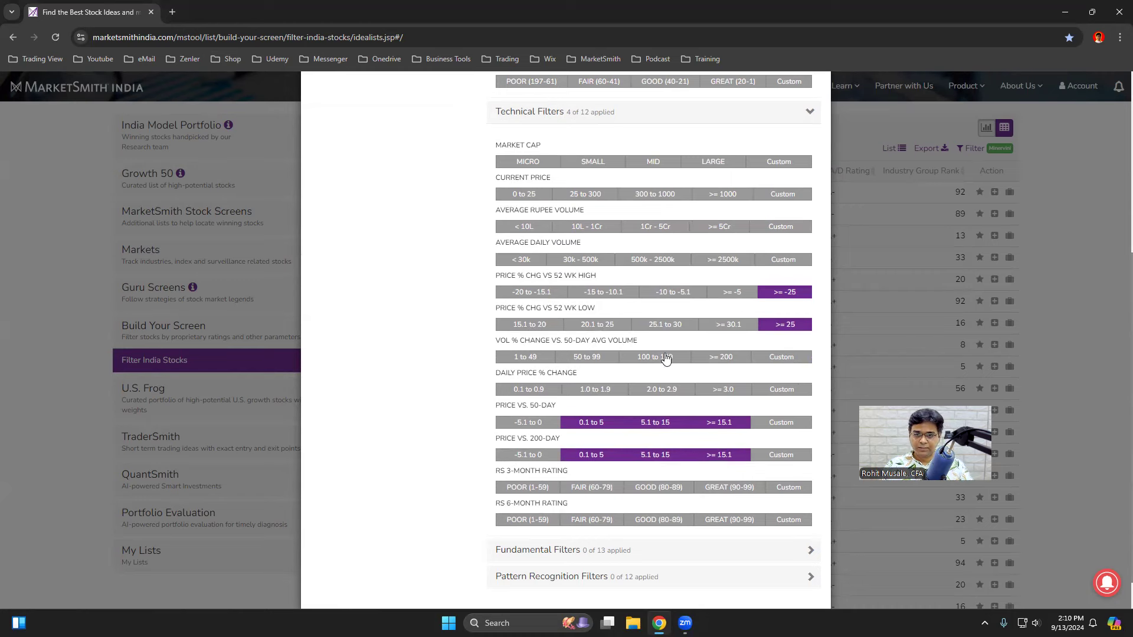
scroll(666, 331, up, 2)
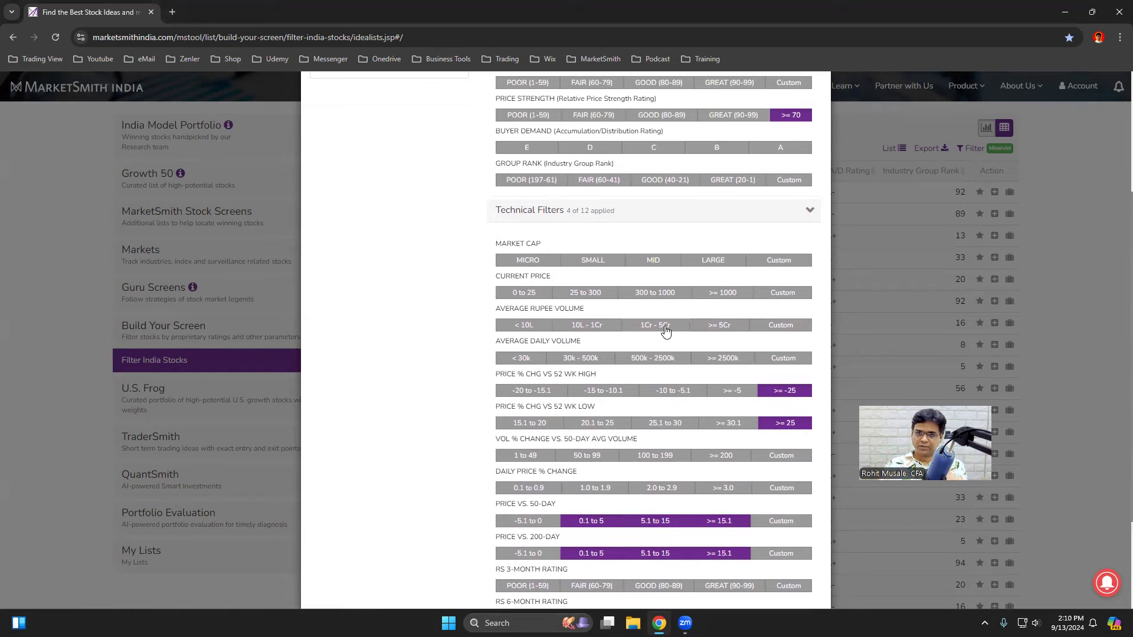
scroll(665, 331, up, 4)
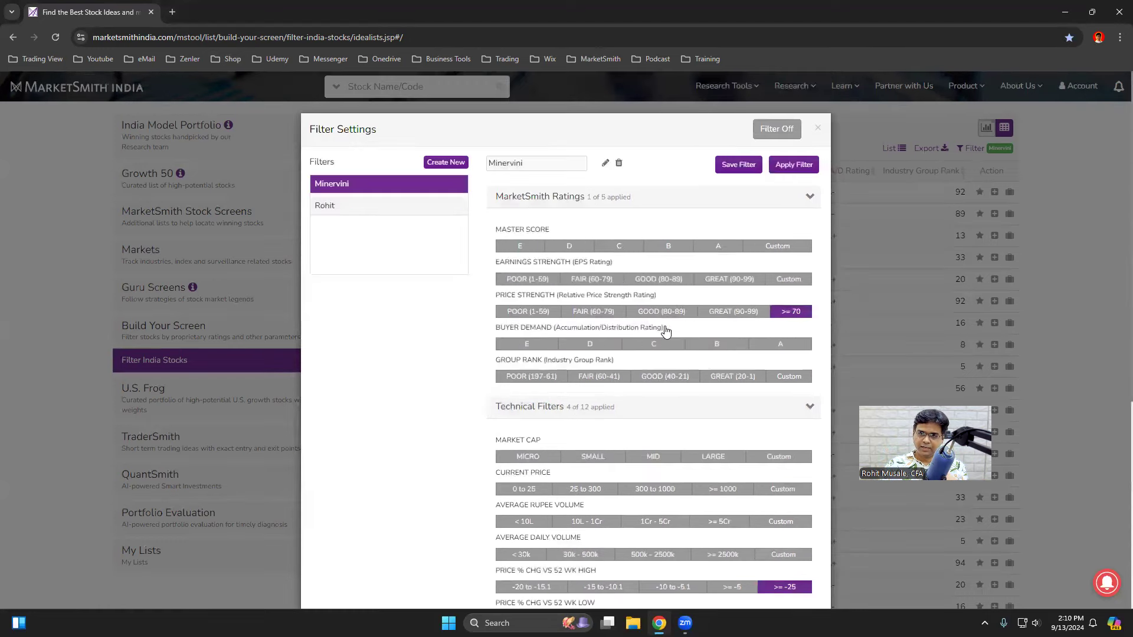
click(793, 166)
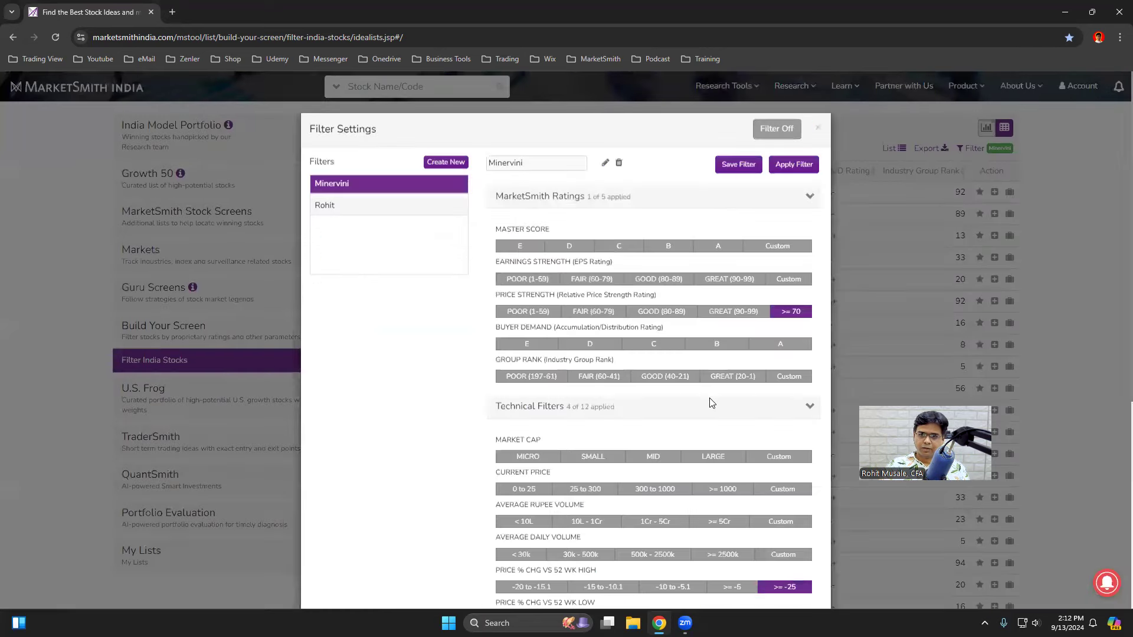
scroll(711, 401, down, 5)
scroll(710, 400, up, 3)
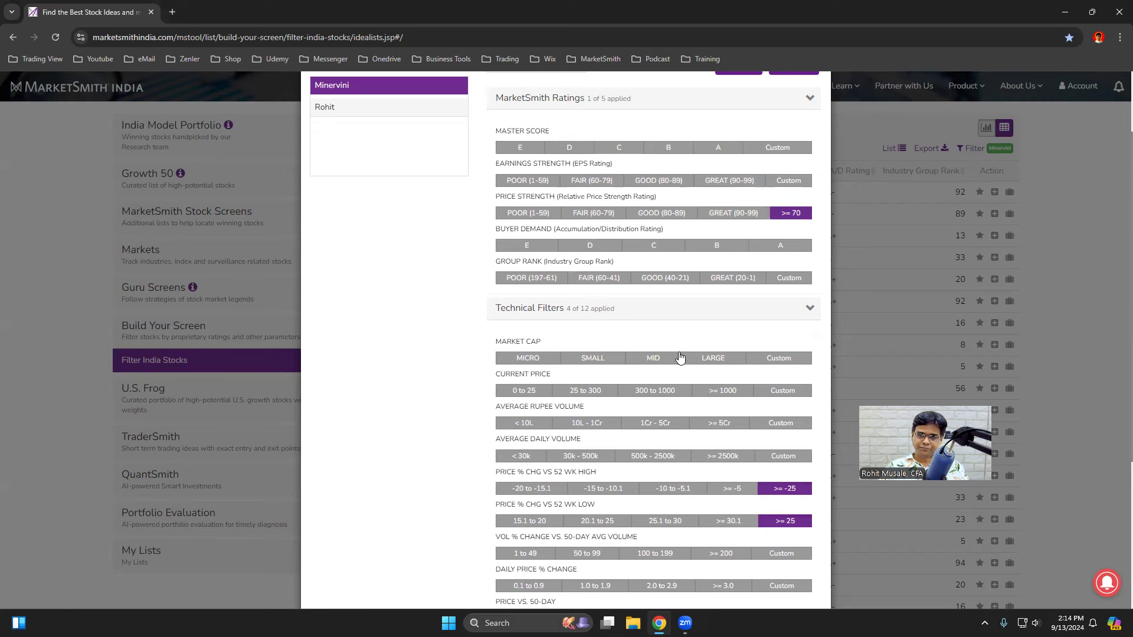
Set a custom current price condition of >= 20 and select the 1Cr - 5Cr and >= 5Cr average rupee volume ranges.
scroll(669, 385, down, 2)
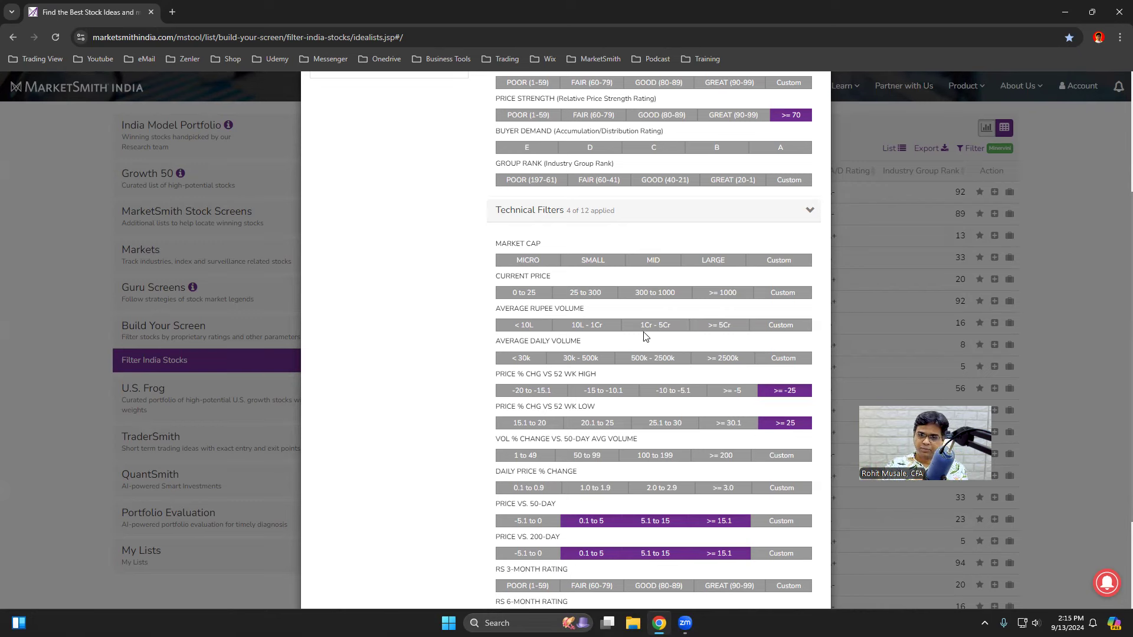
click(794, 295)
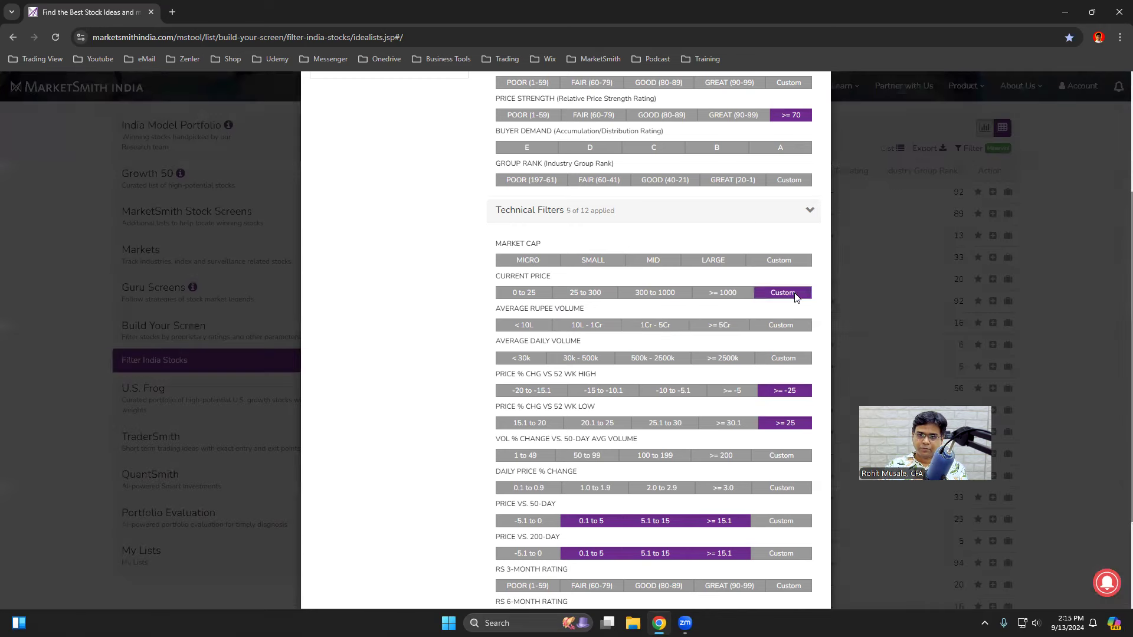
click(461, 180)
click(454, 263)
click(445, 223)
text(20)
click(696, 129)
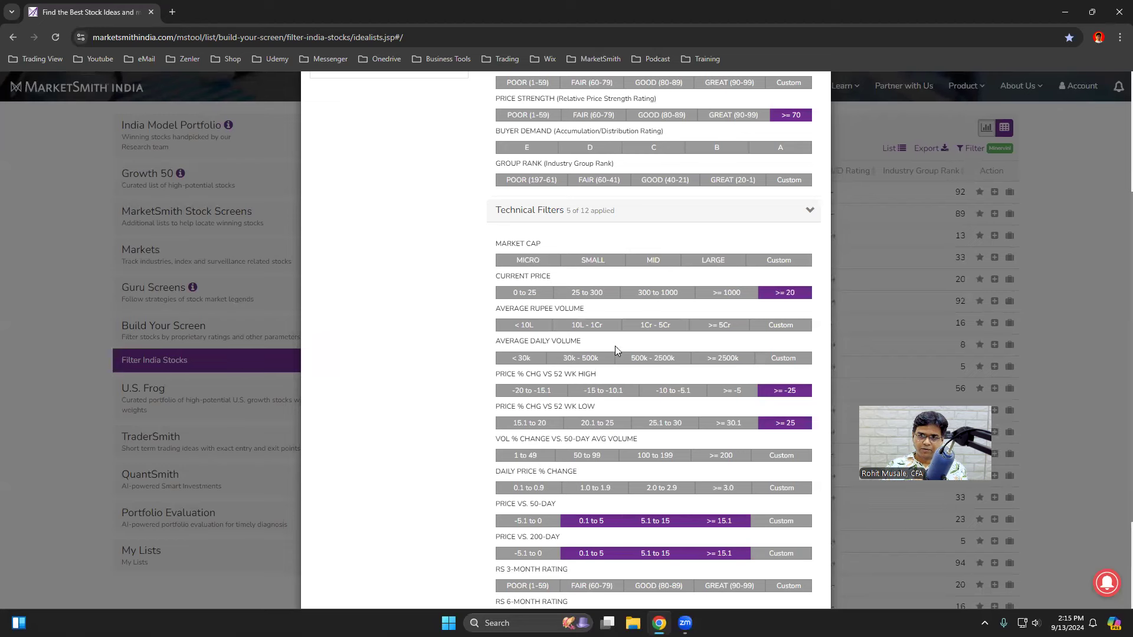
click(660, 330)
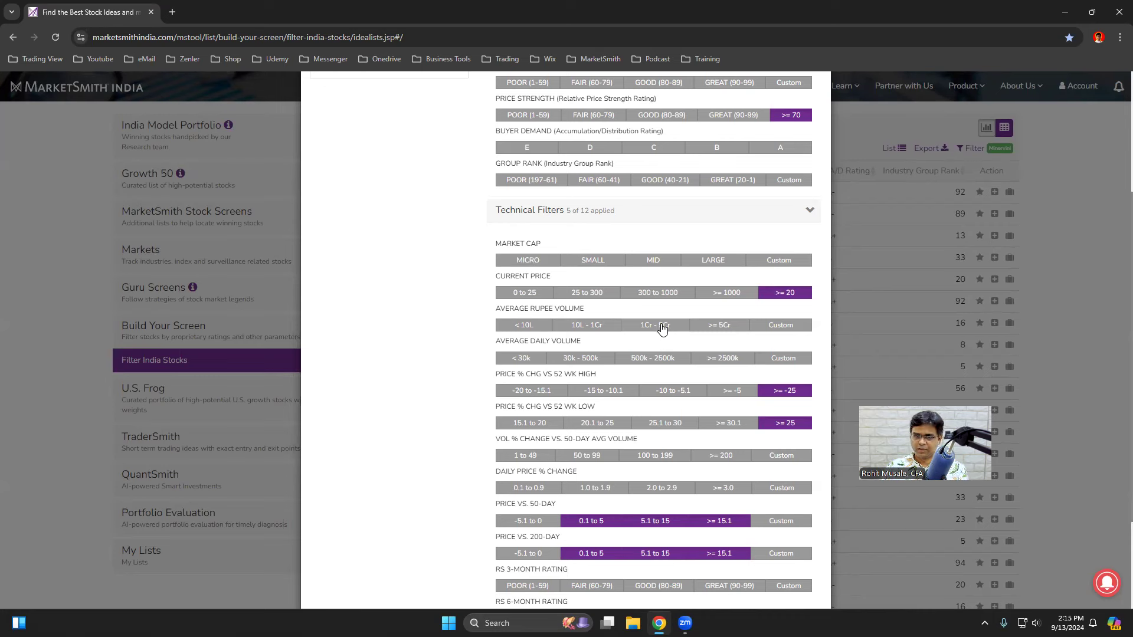
click(732, 332)
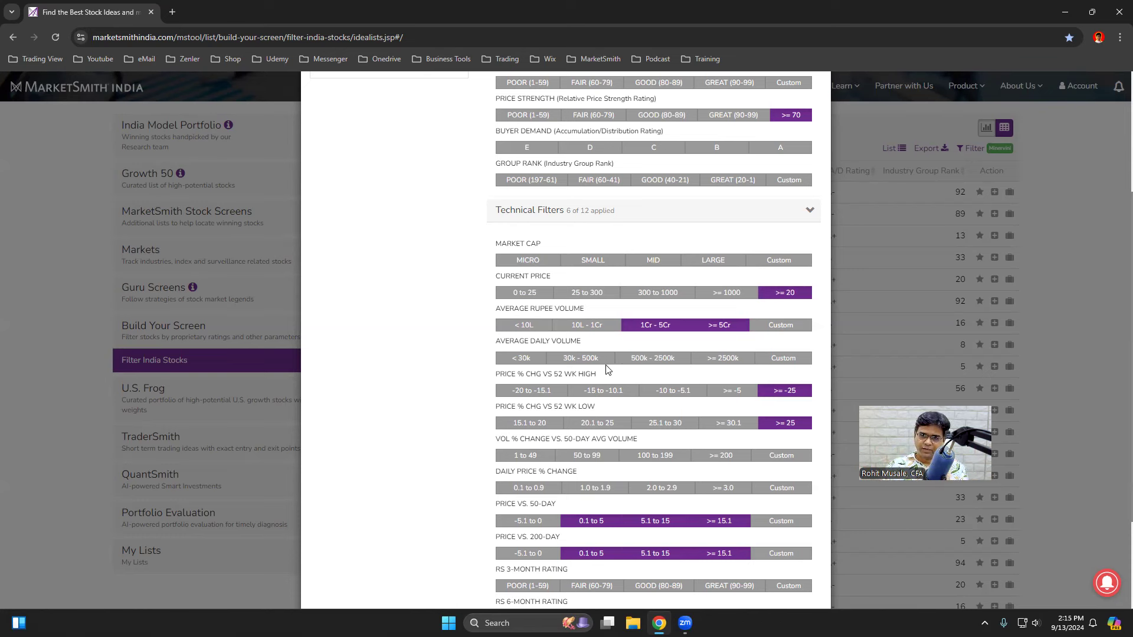
Add a custom average daily volume condition of >= 100000 to the technical filters.
click(780, 361)
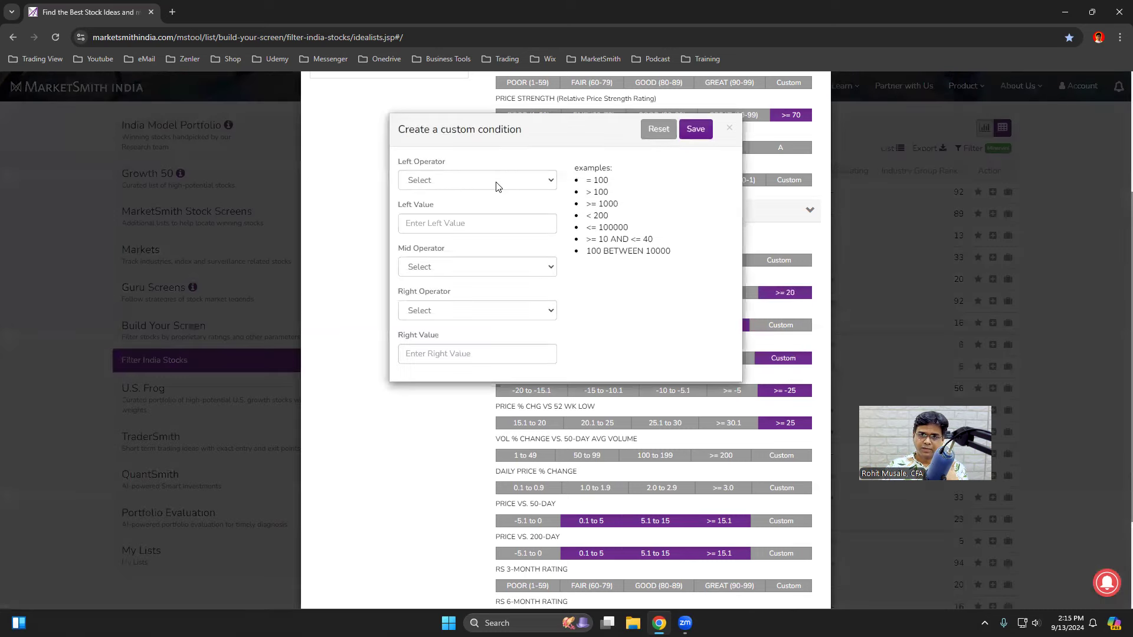
click(490, 181)
key(Escape)
key(Down)
click(446, 222)
text(100)
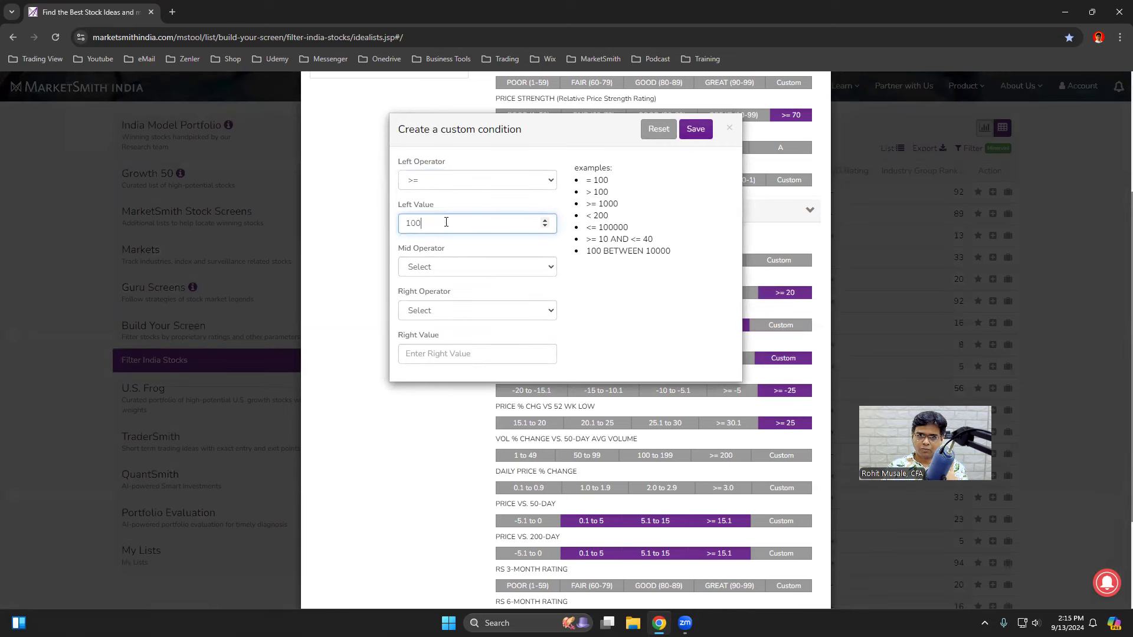
text(000)
click(696, 129)
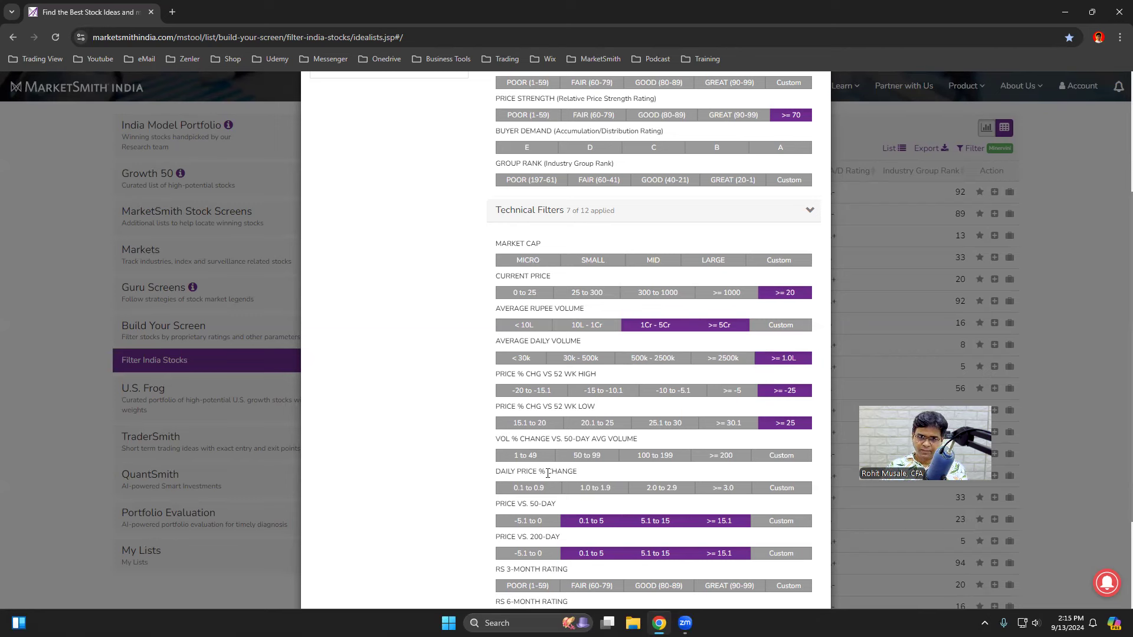
Add a custom daily price % change condition of > -5.
click(769, 495)
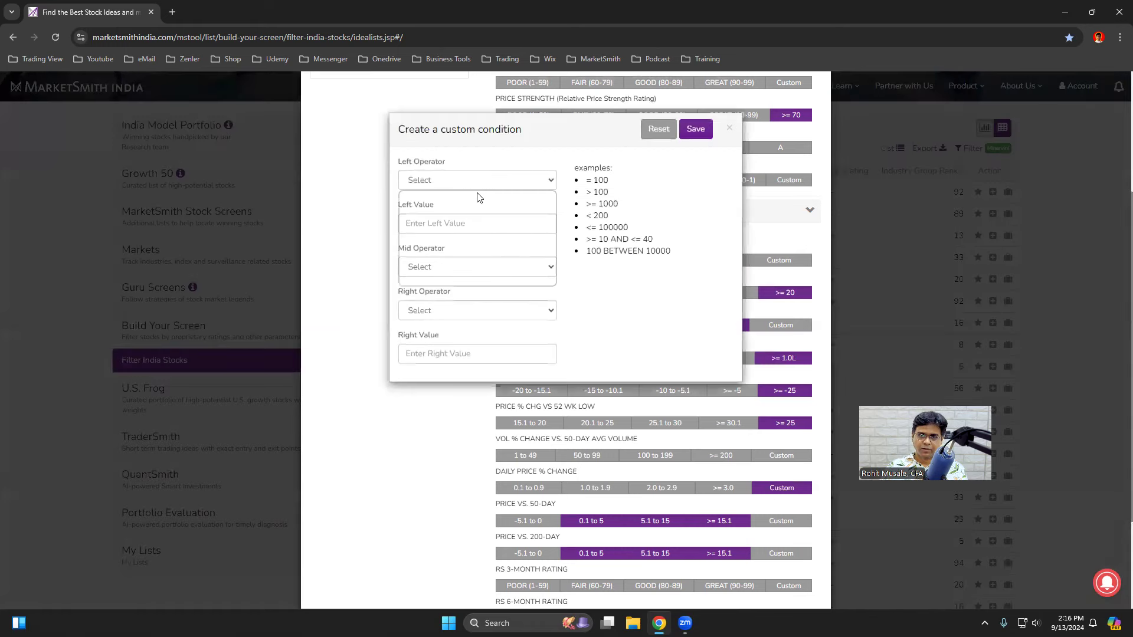
click(448, 223)
click(428, 224)
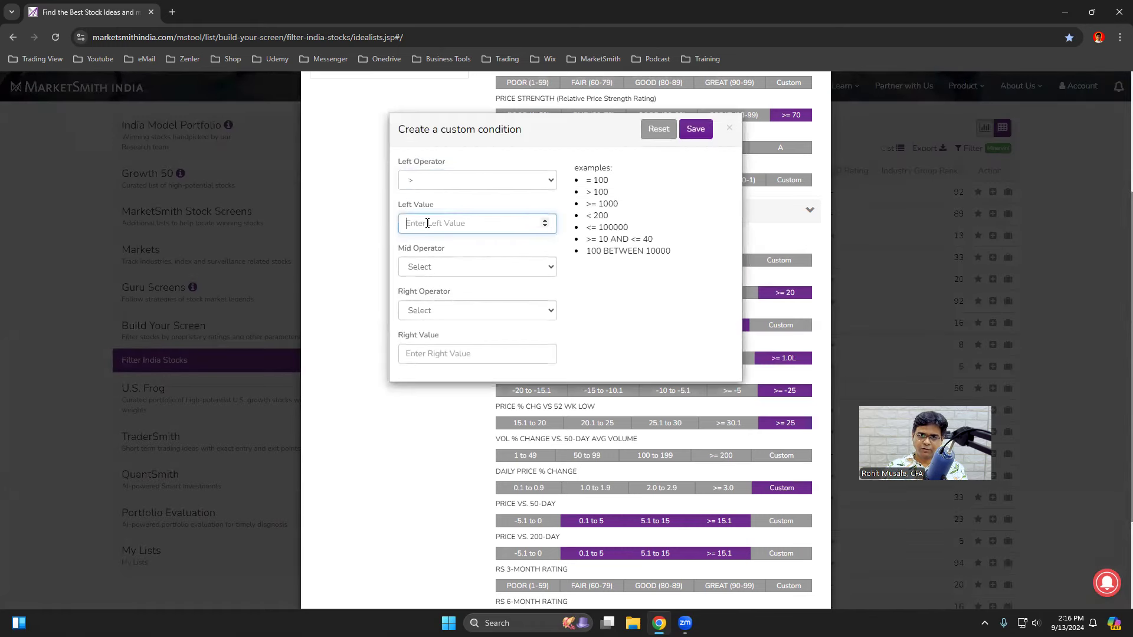
text(-5)
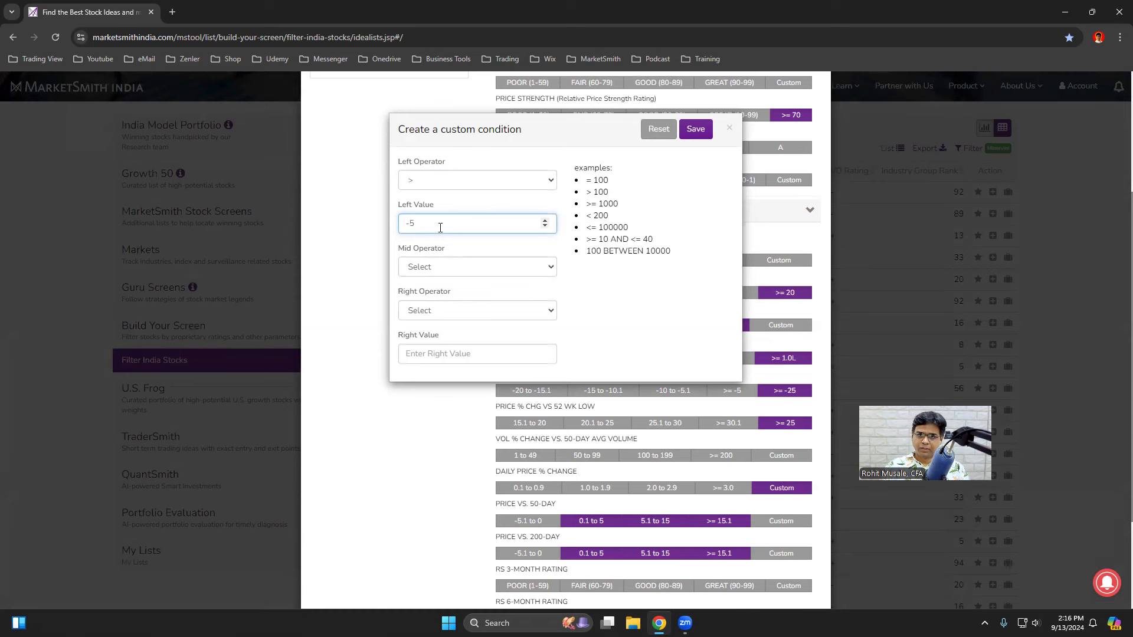
click(696, 130)
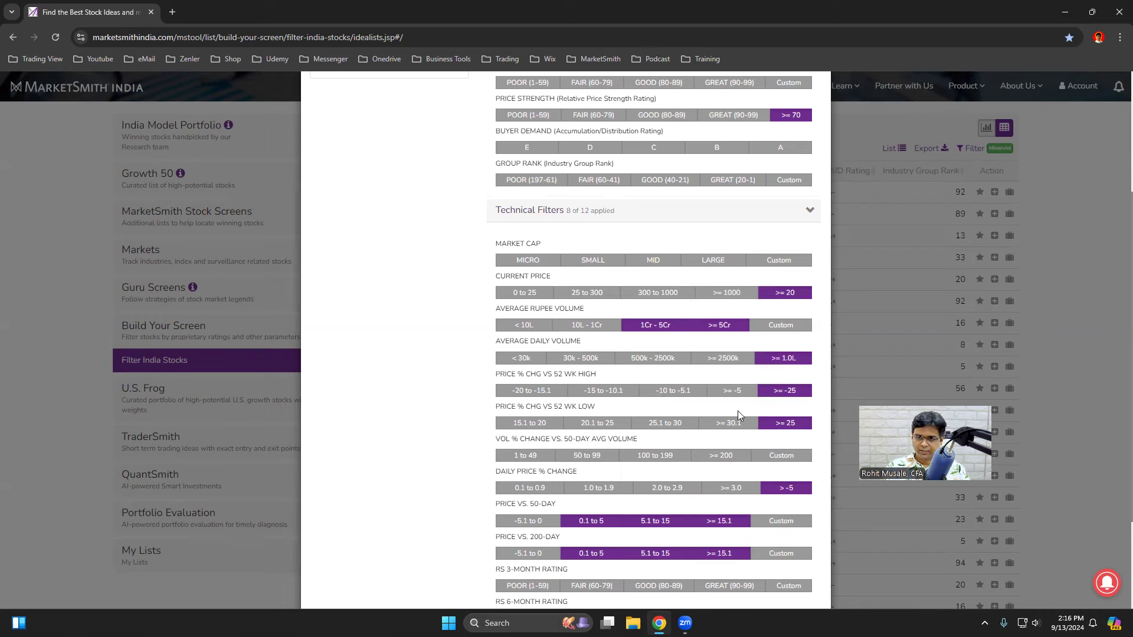
Save the updated Minervini filter and apply it to the stock list.
click(714, 331)
scroll(682, 433, down, 3)
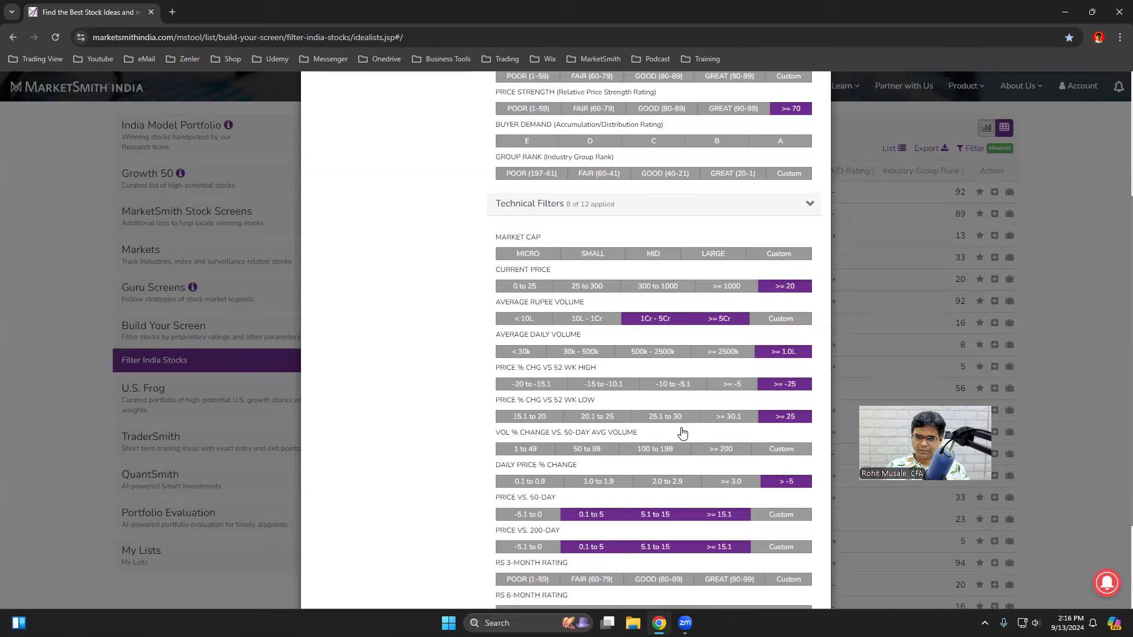
scroll(683, 430, up, 6)
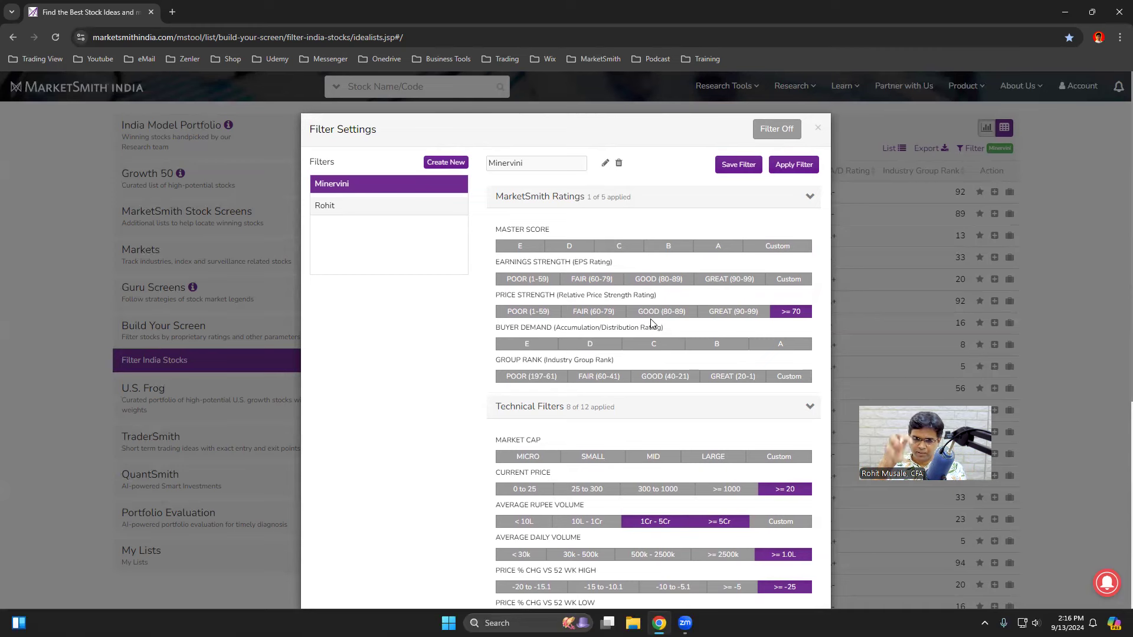
click(737, 165)
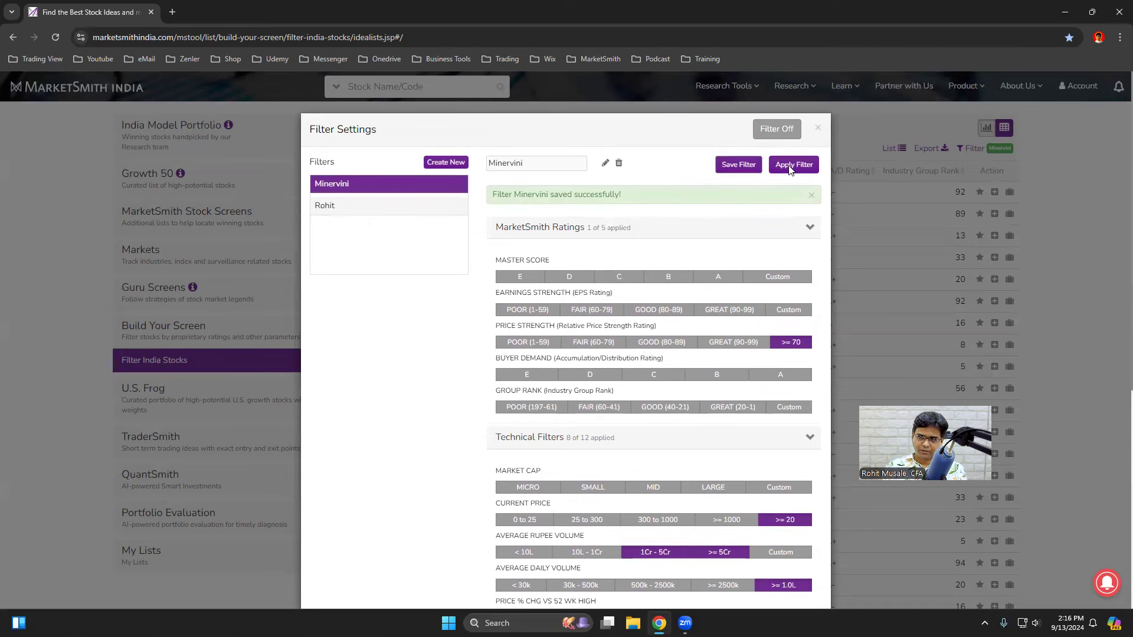
click(790, 168)
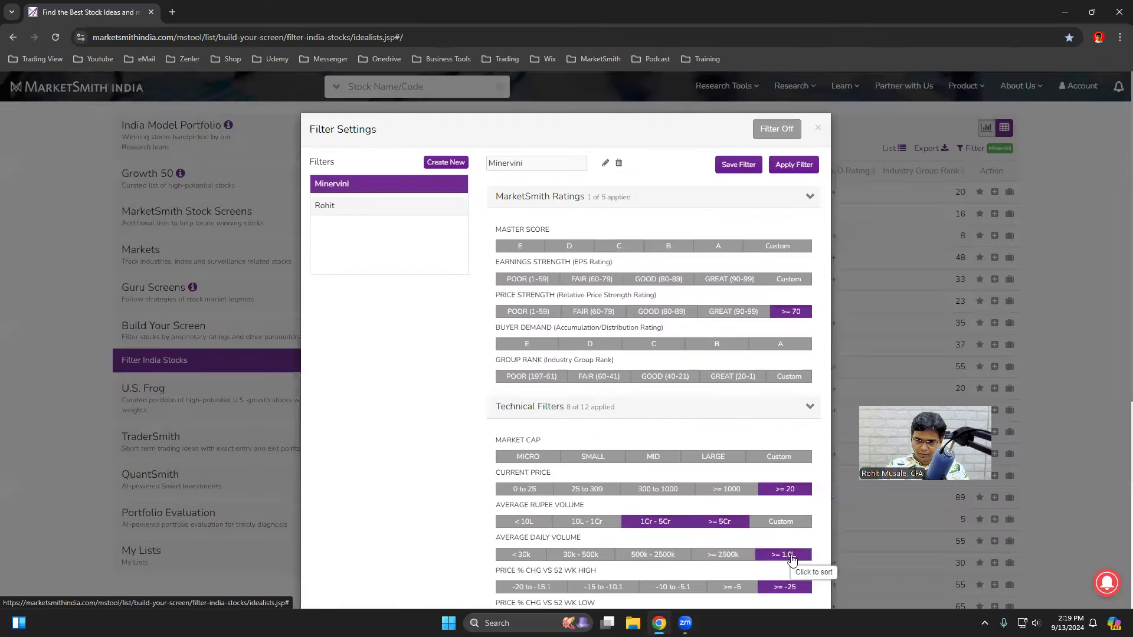
Raise the custom average daily volume condition to >= 200000, and save and apply the Minervini filter.
click(789, 556)
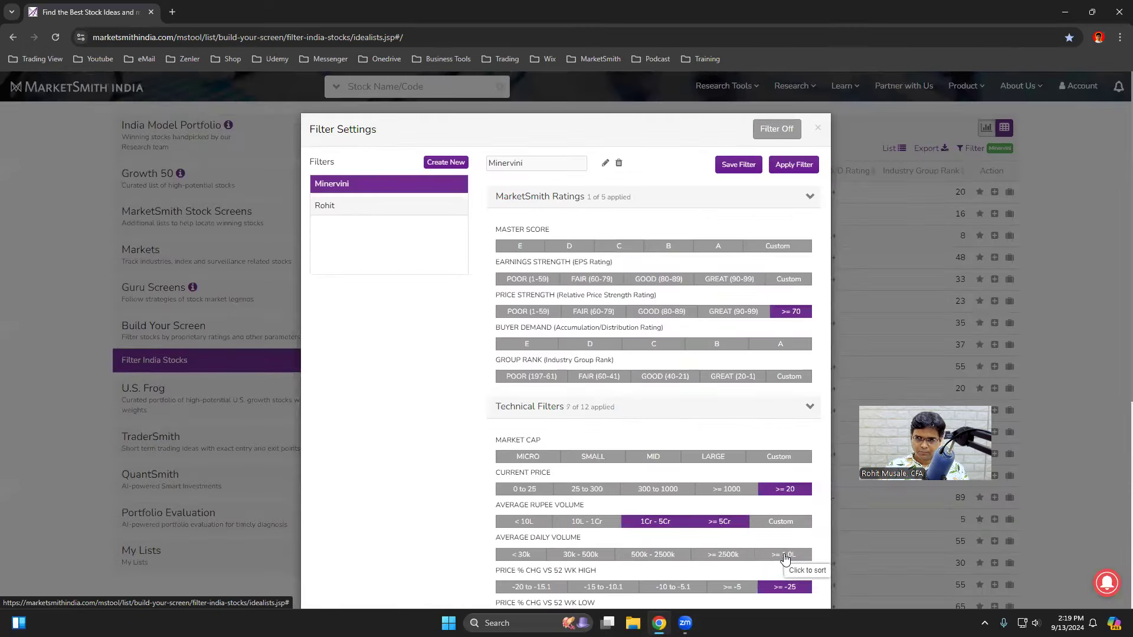
click(785, 556)
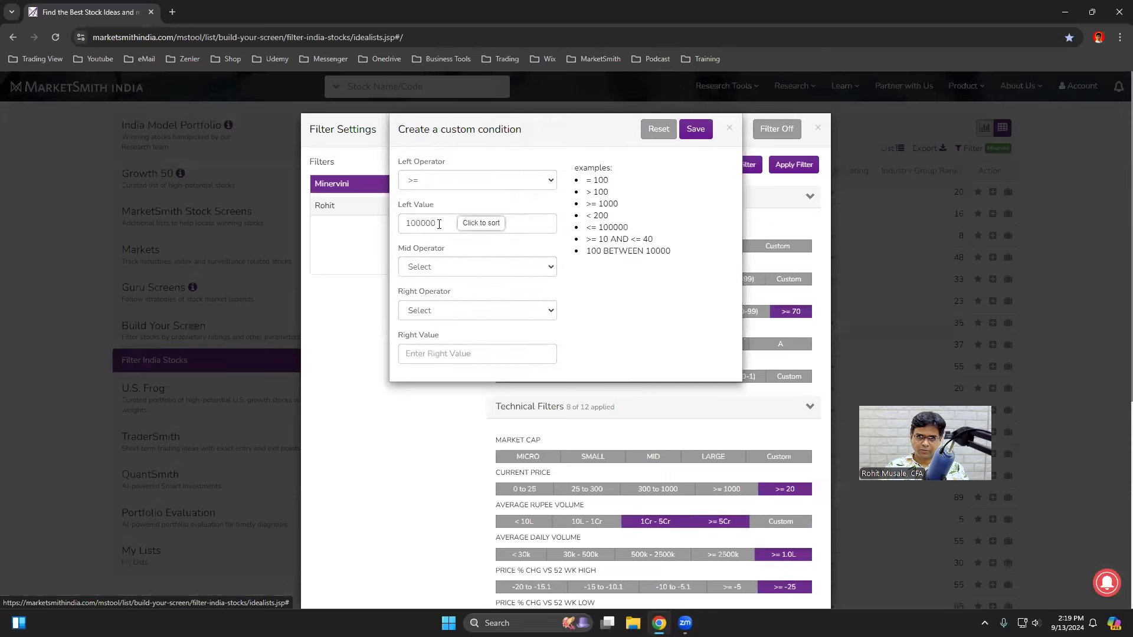
click(413, 224)
key(BackSpace)
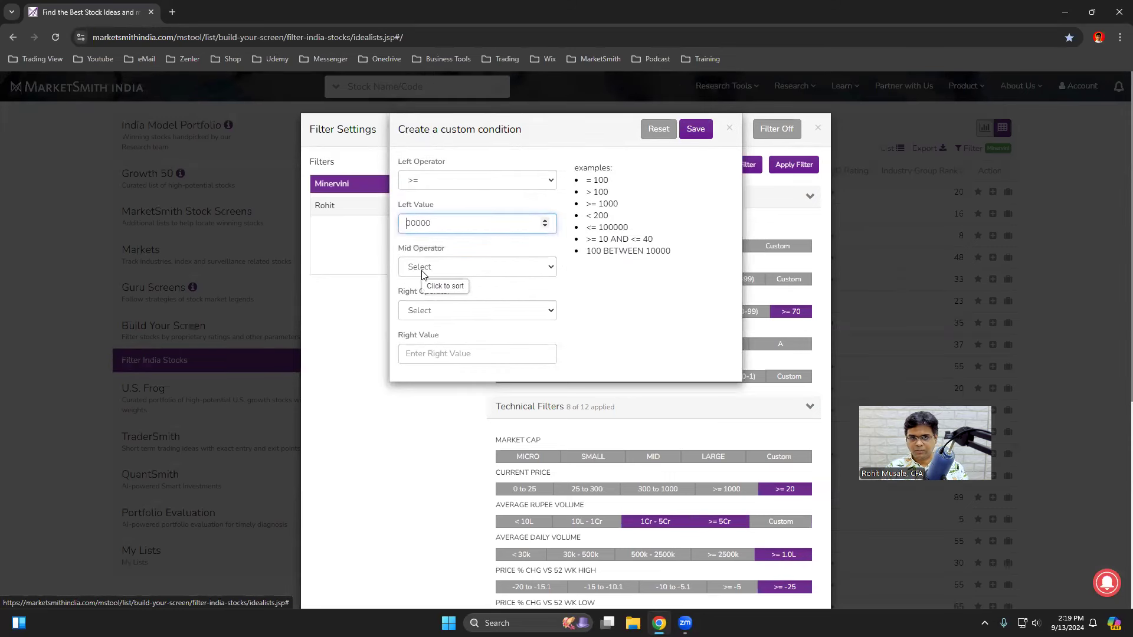
text(2)
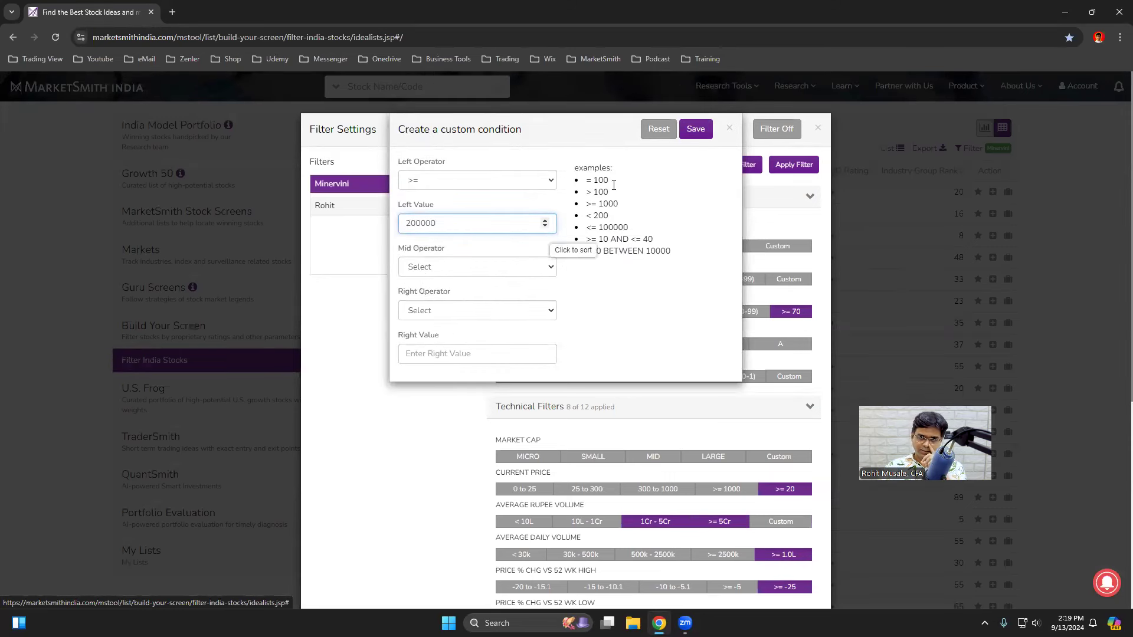
click(696, 129)
click(739, 166)
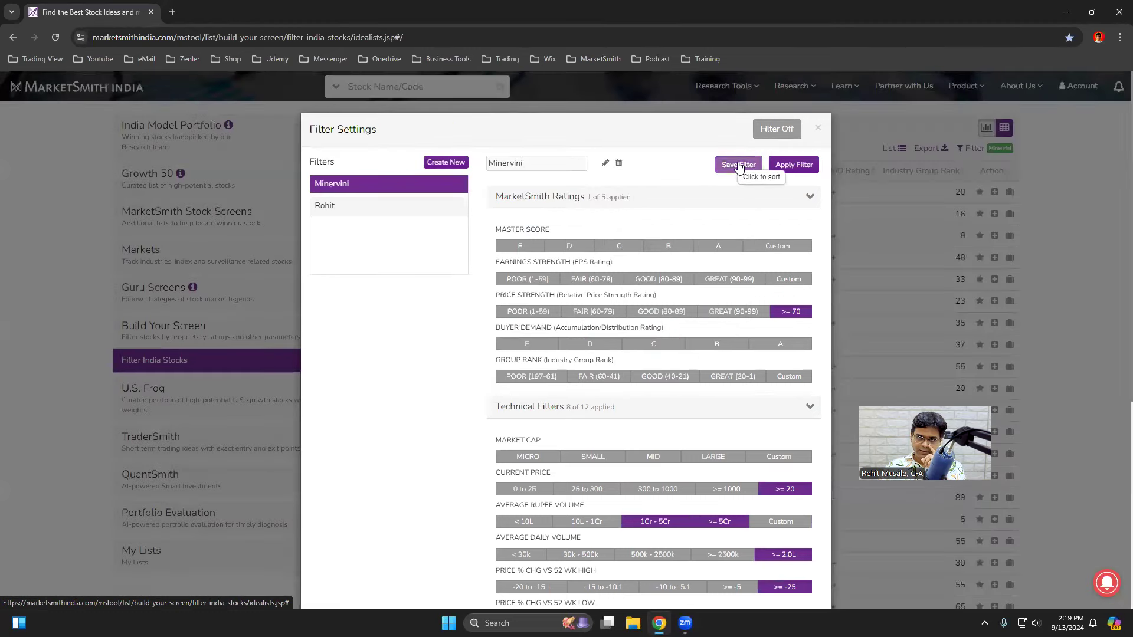
click(794, 166)
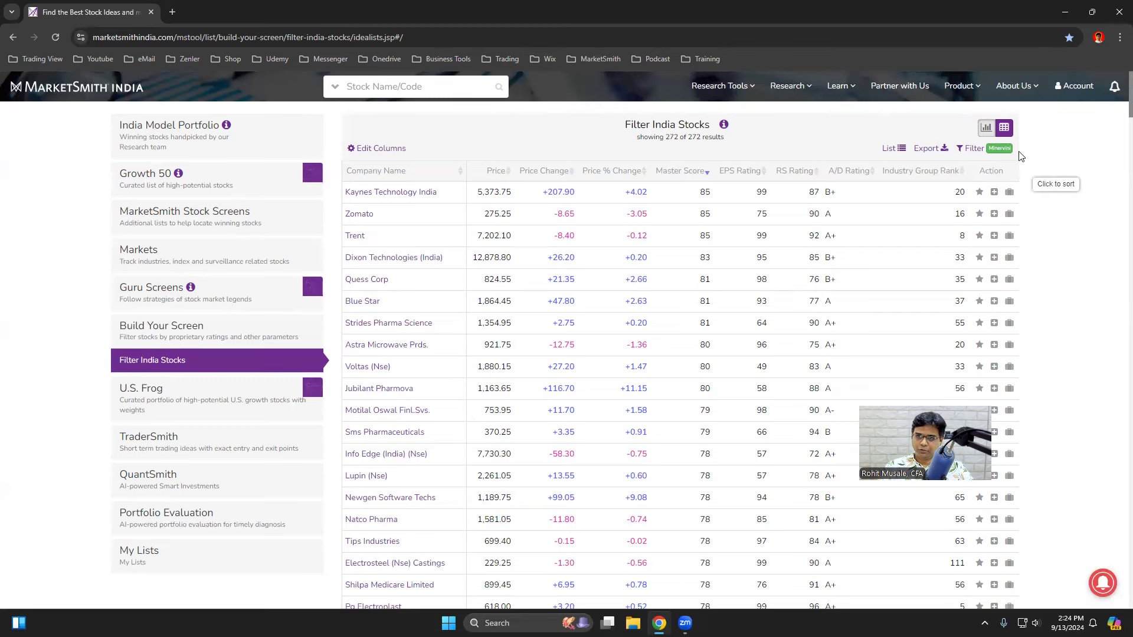
Reopen the Minervini filter settings and review the price, volume and 52-week range conditions.
click(972, 148)
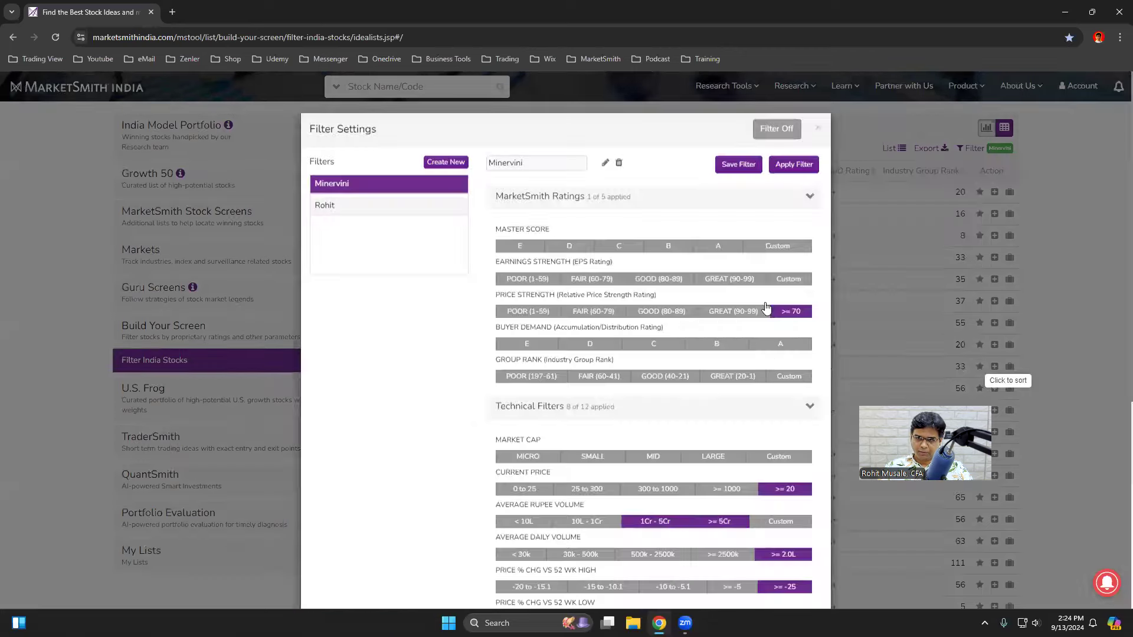
click(697, 522)
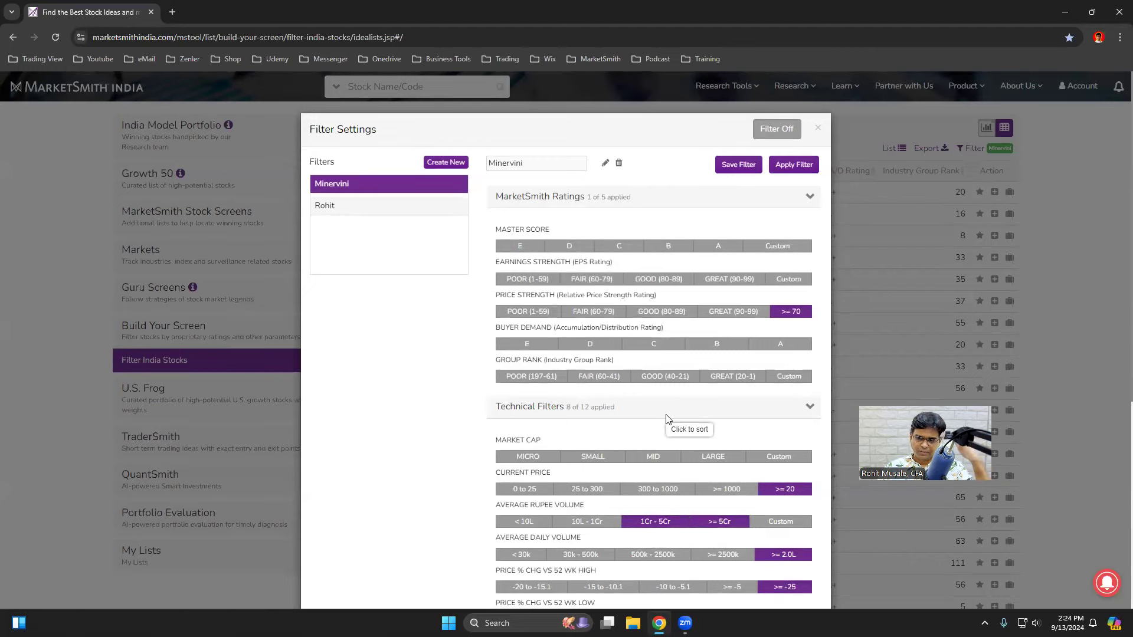
scroll(668, 419, down, 3)
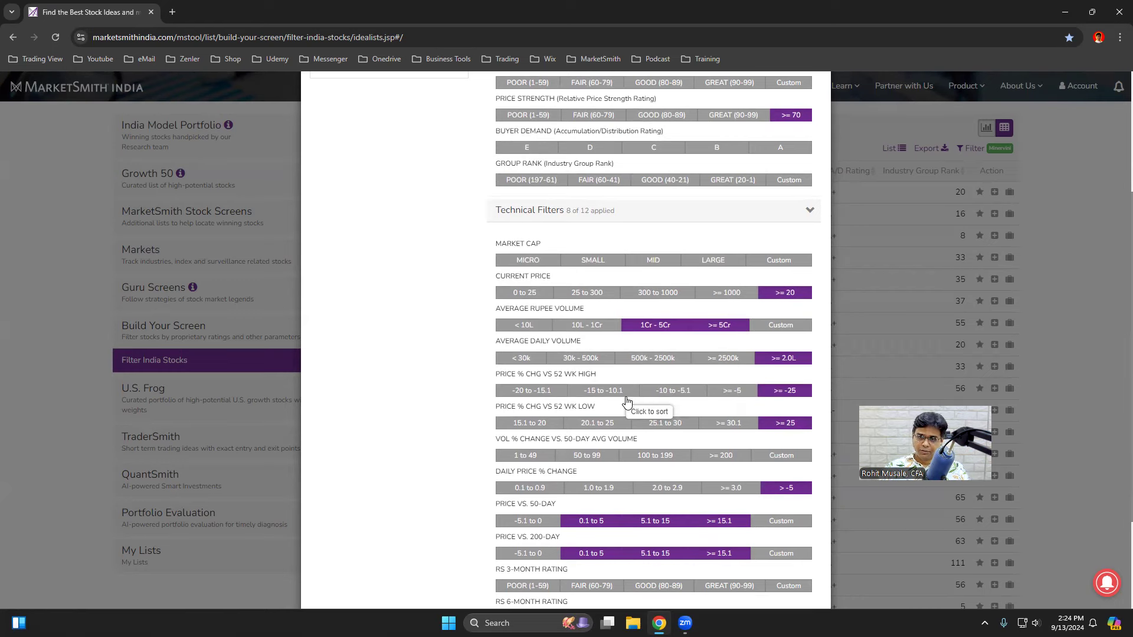
scroll(627, 401, up, 4)
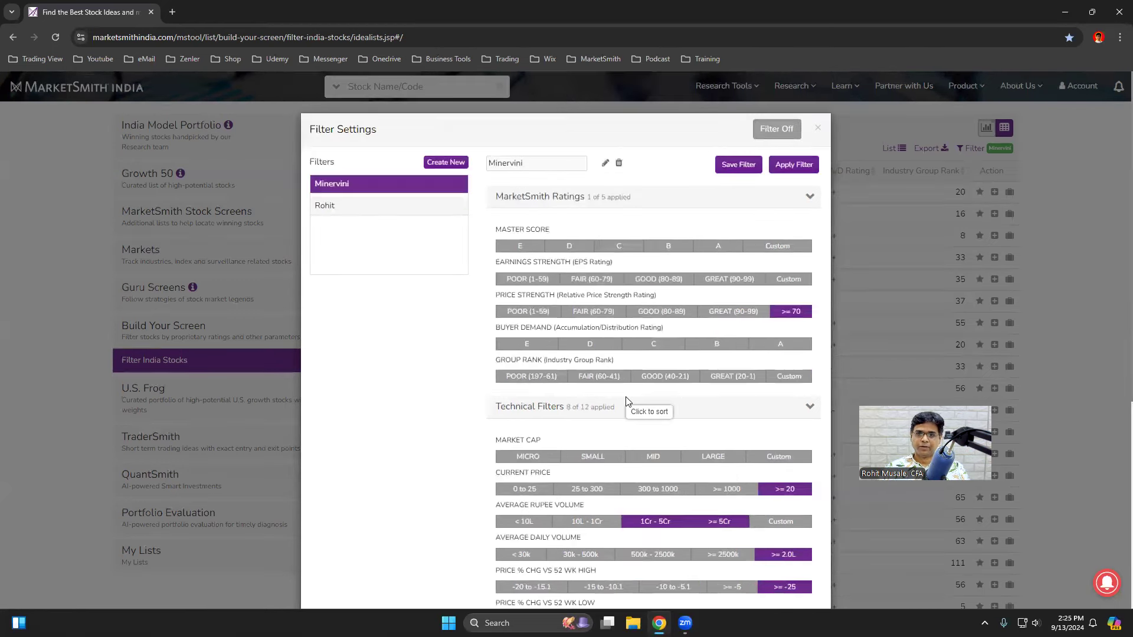